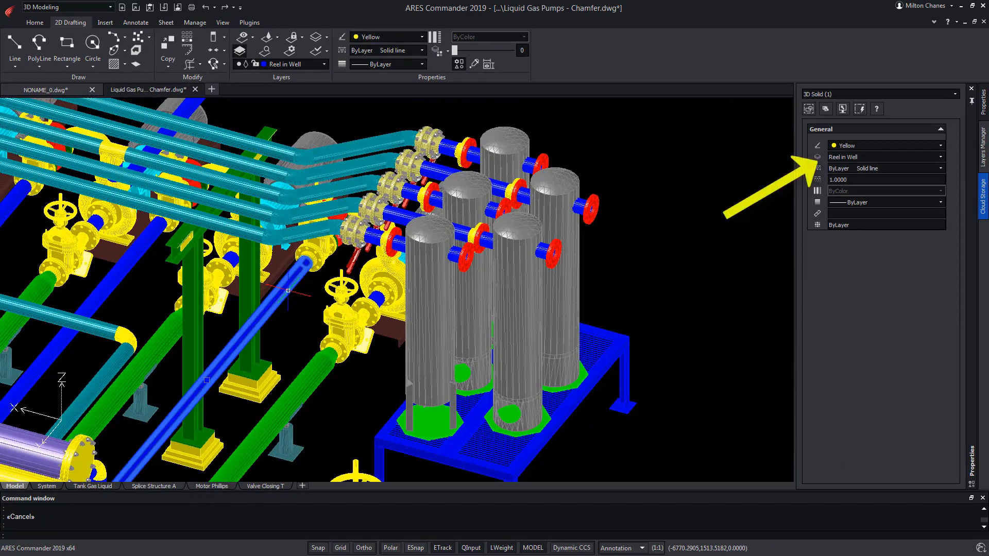
- Check which layer one of the pipes belongs to, then clear the selection
key(Escape)
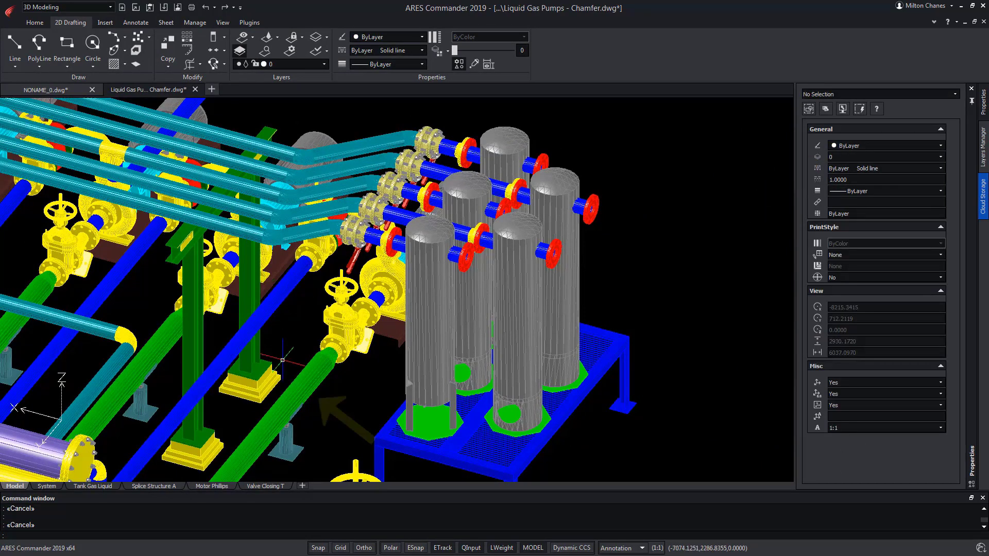
click(303, 377)
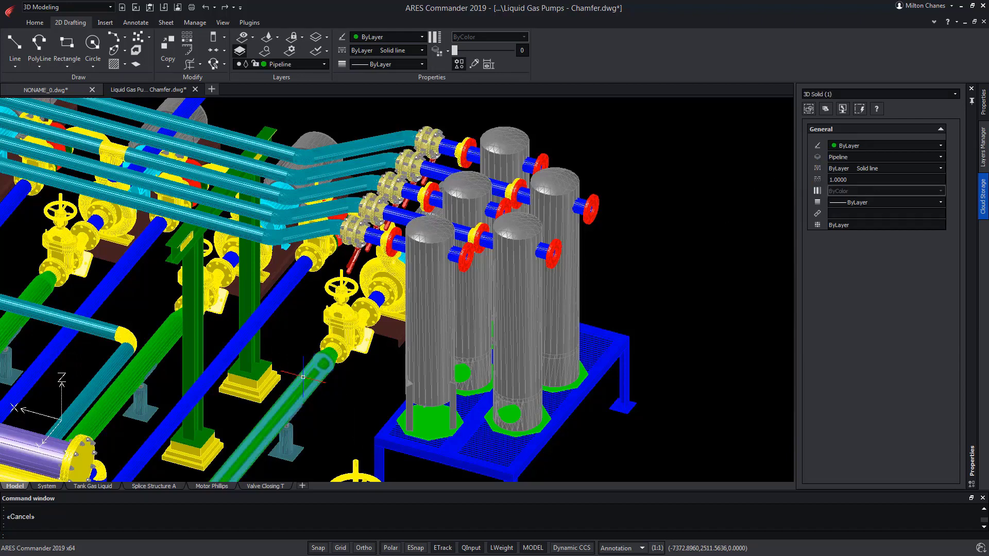
key(Escape)
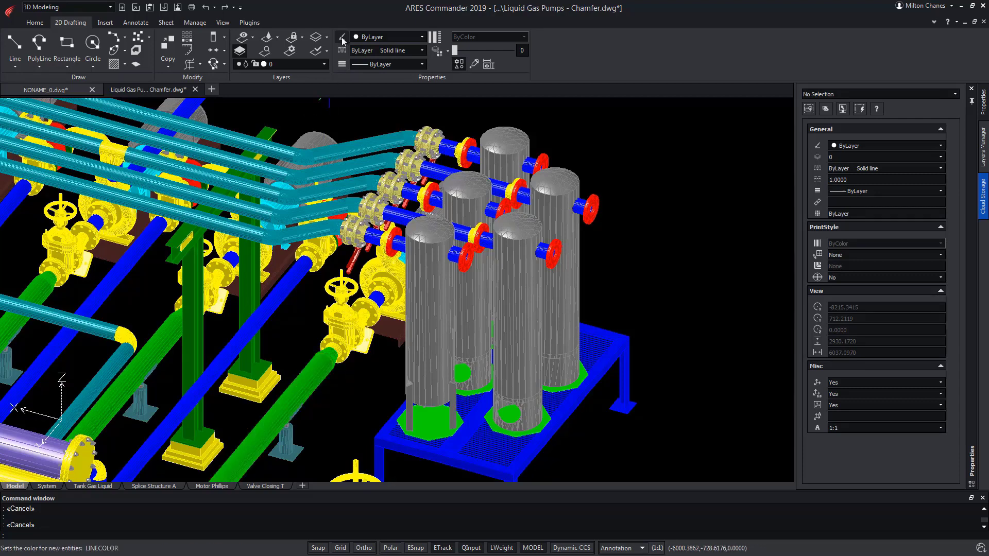
- Isolate the blue and green pipe layers, hiding tanks, valves and structures
click(328, 37)
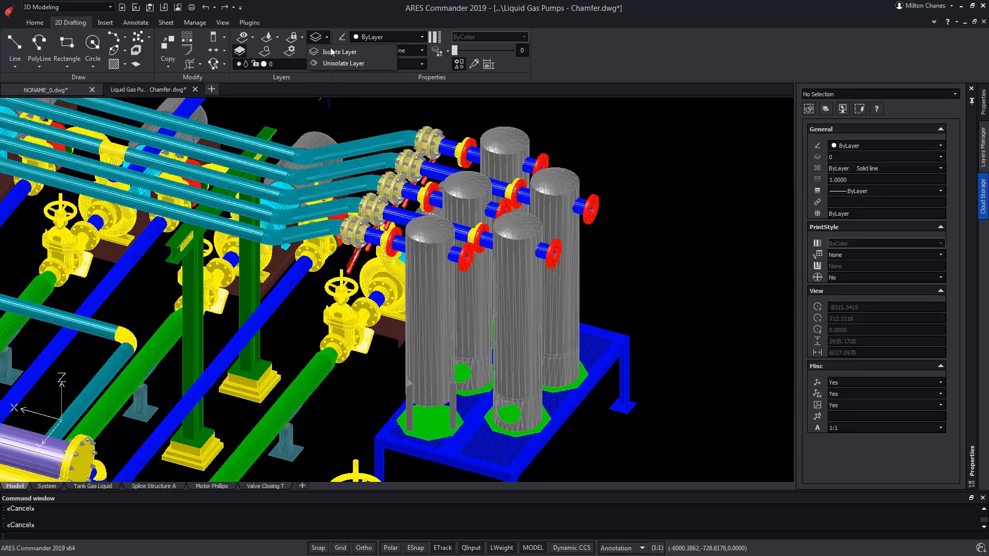
click(332, 52)
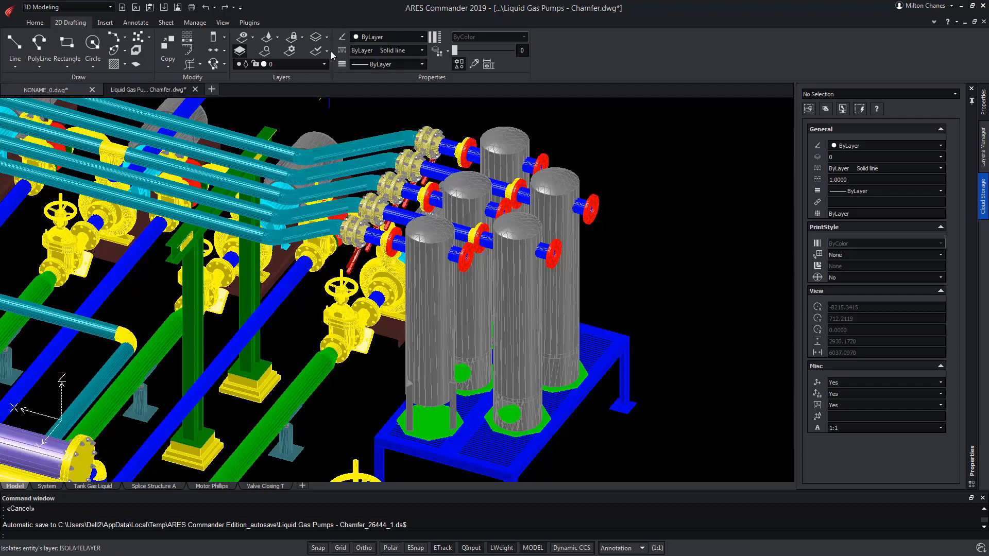
click(123, 268)
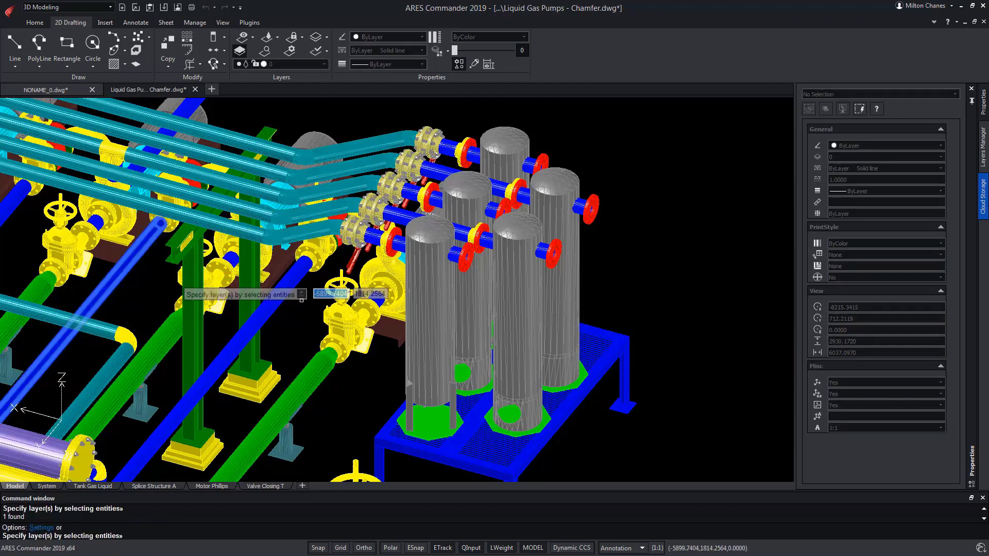
click(316, 380)
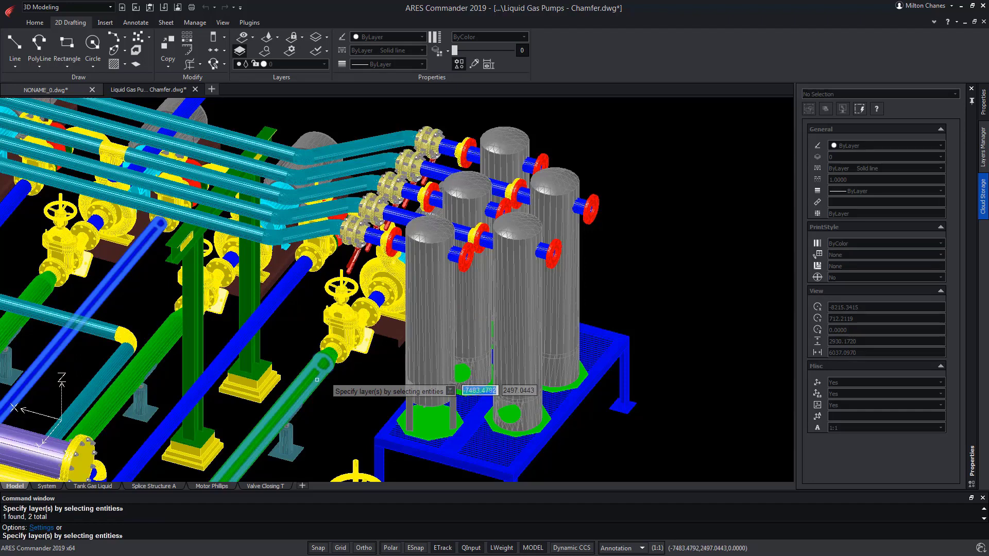
key(Return)
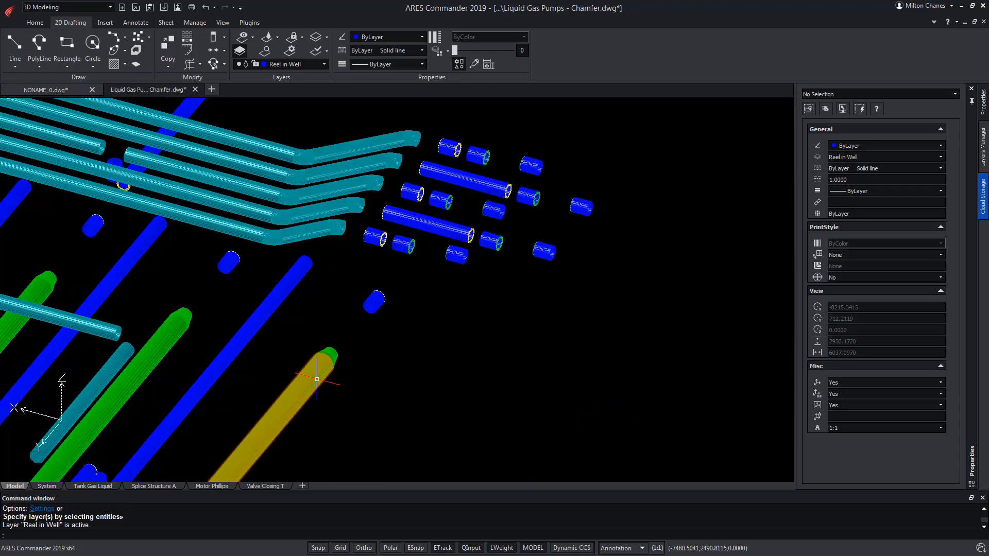
scroll(443, 360, down, 4)
scroll(456, 360, down, 4)
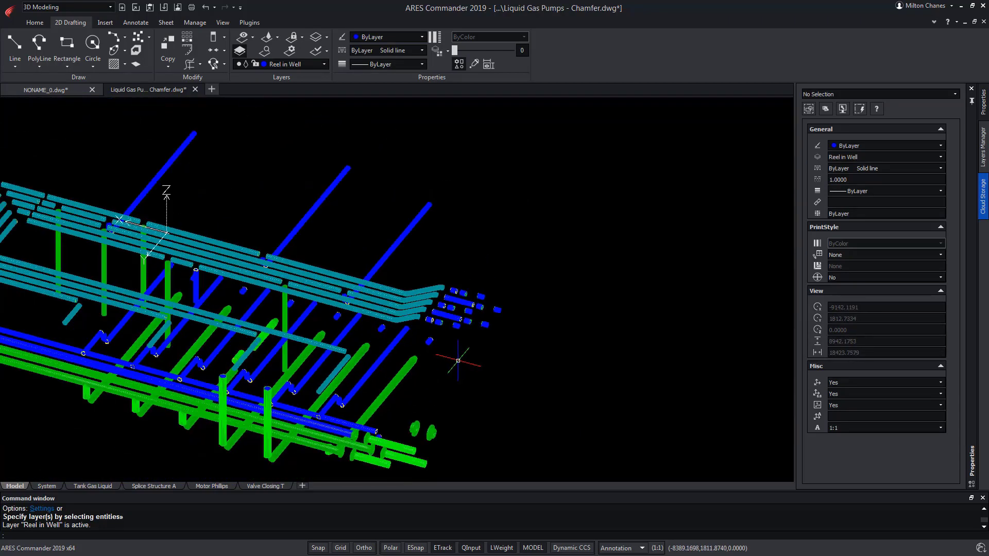
click(310, 64)
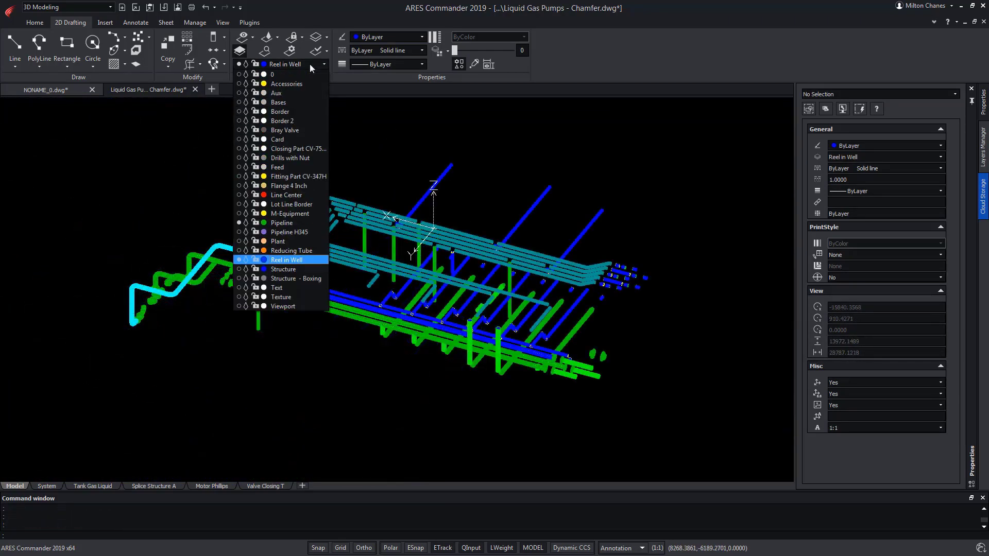
- Turn on the Pipeline H345 layer in the Layer dropdown so its purple pipes reappear
click(239, 232)
click(538, 120)
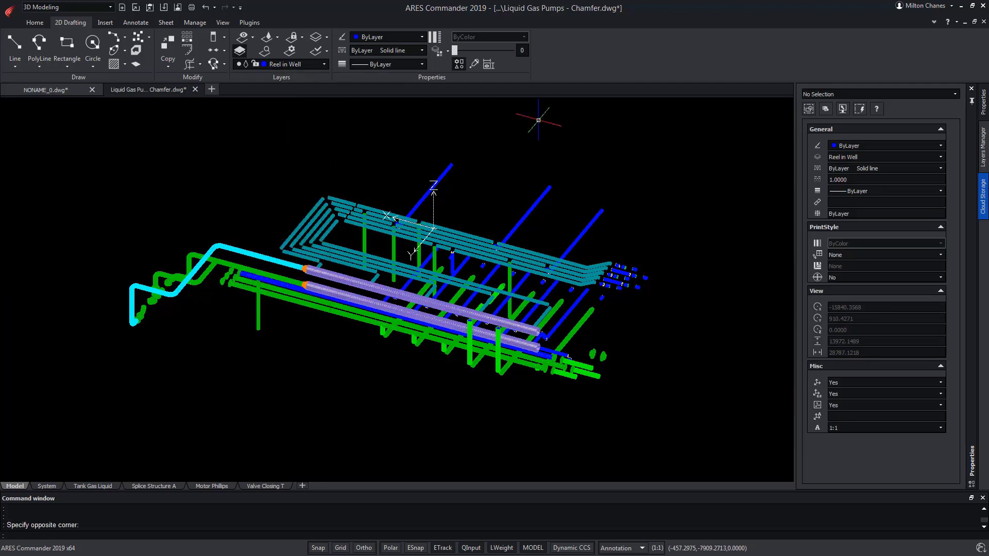
- In Merge Layers, show only visible layers and window-select all visible pipes as layers to merge
click(326, 51)
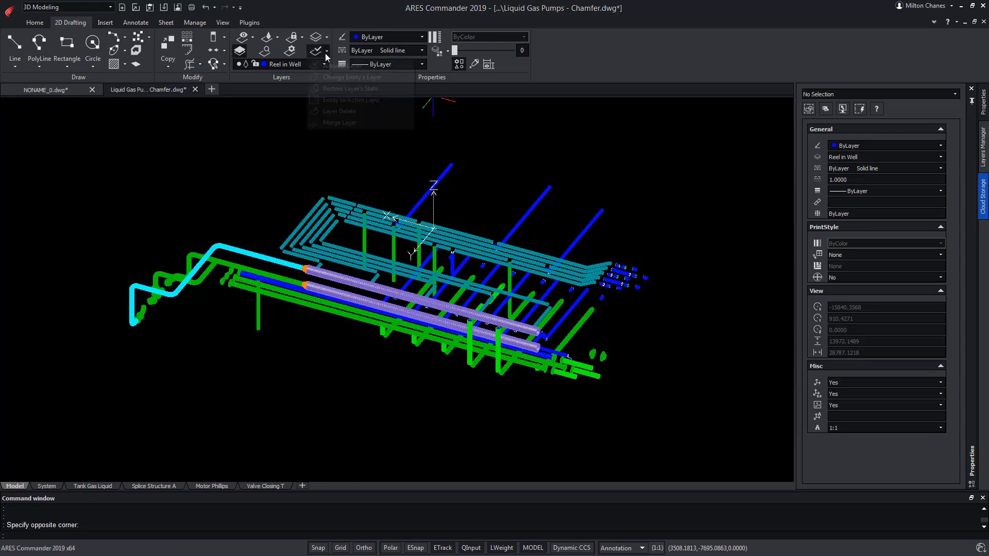
click(329, 122)
click(341, 176)
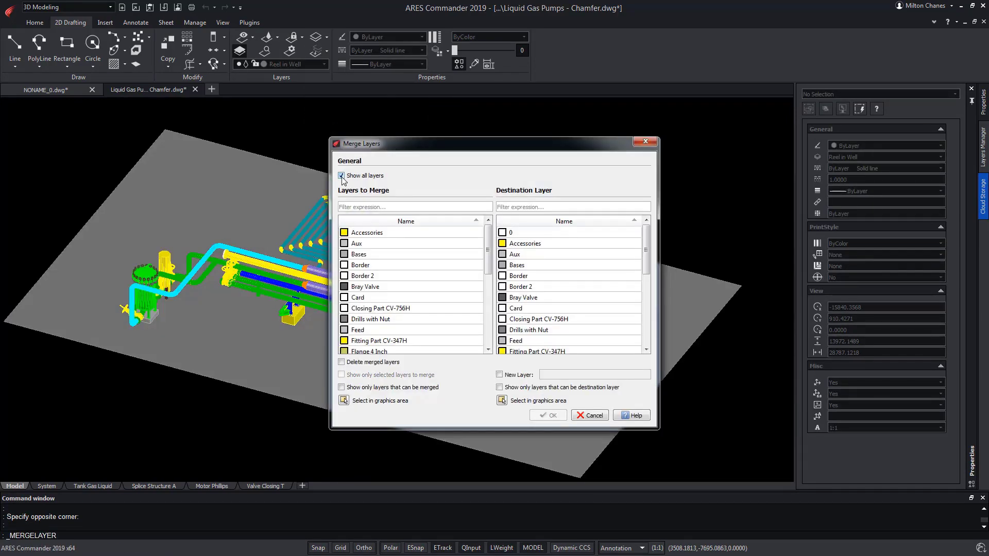
click(341, 176)
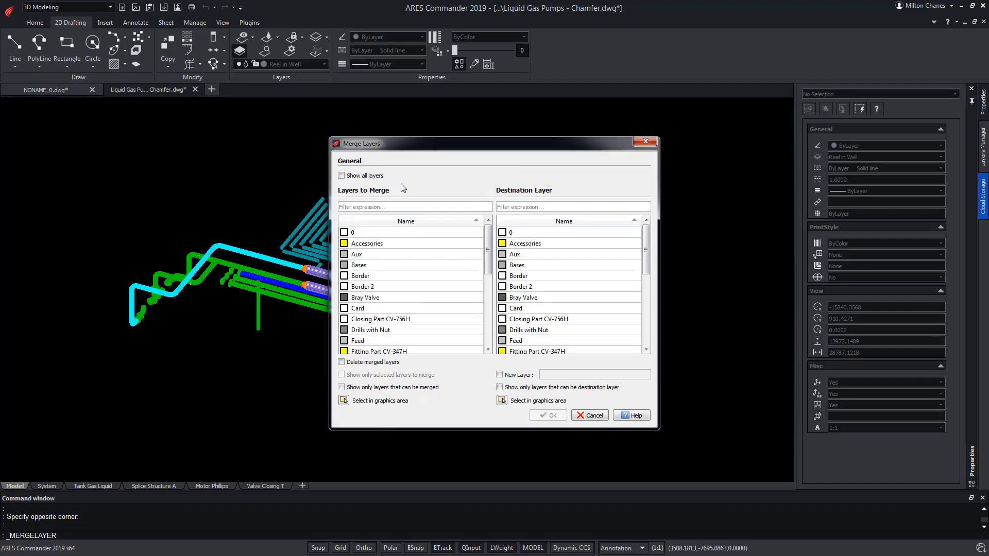
click(343, 401)
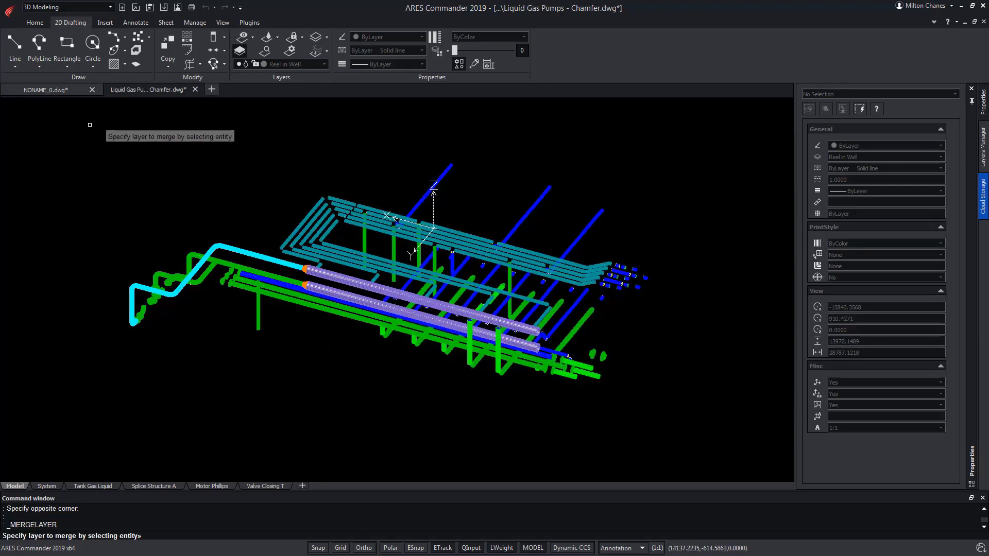
drag(89, 125, 697, 421)
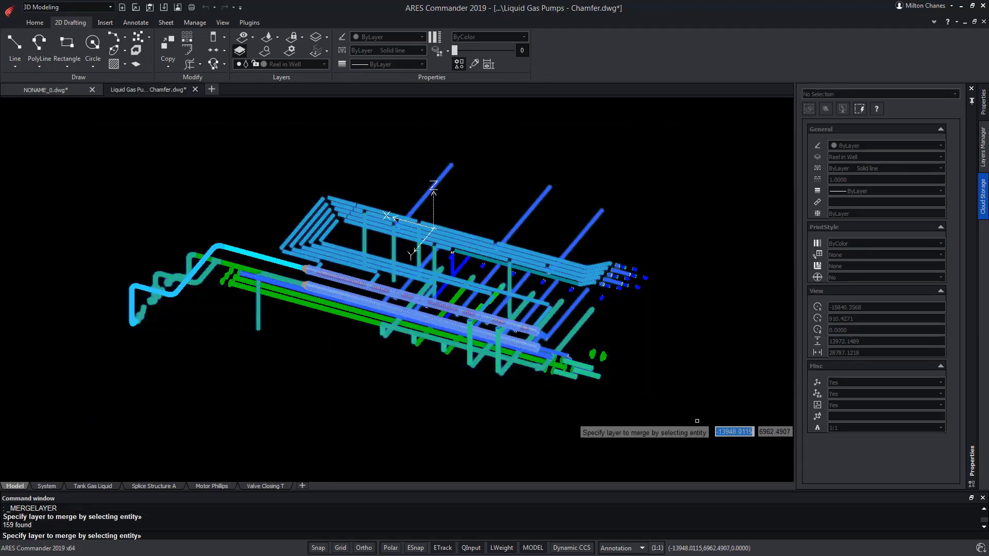
key(Return)
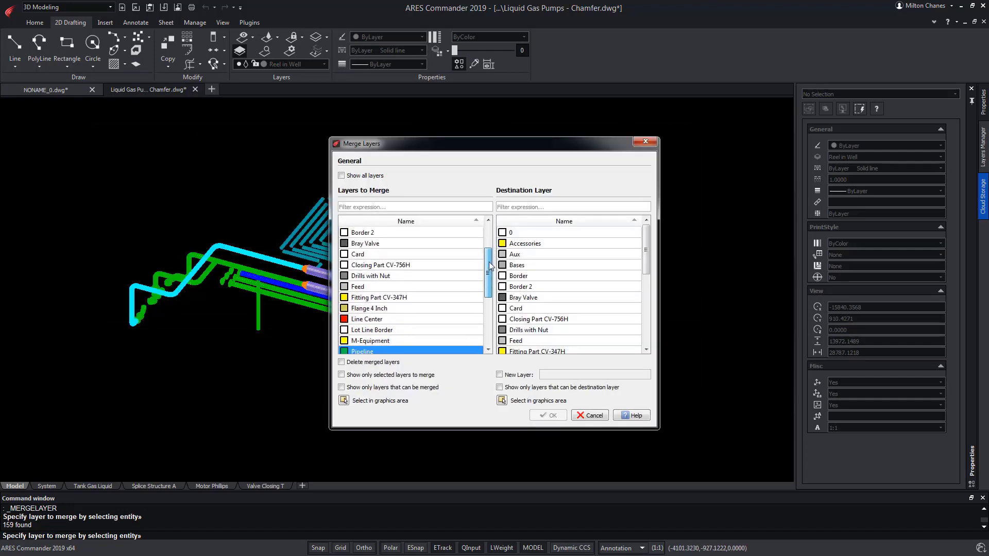
- Check that Pipeline, Pipeline H345 and Reducing Tube are all listed as layers to merge
scroll(413, 298, down, 3)
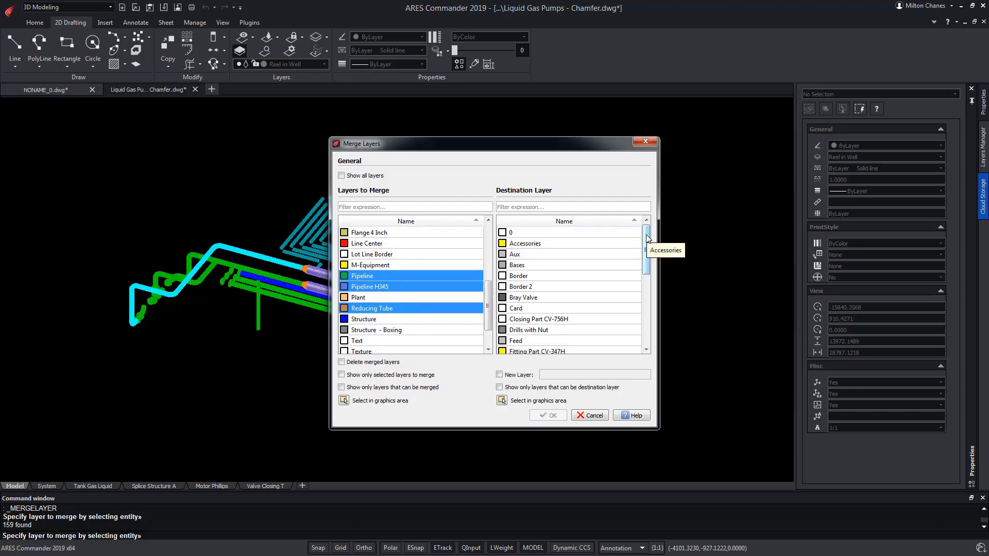
drag(647, 237, 647, 320)
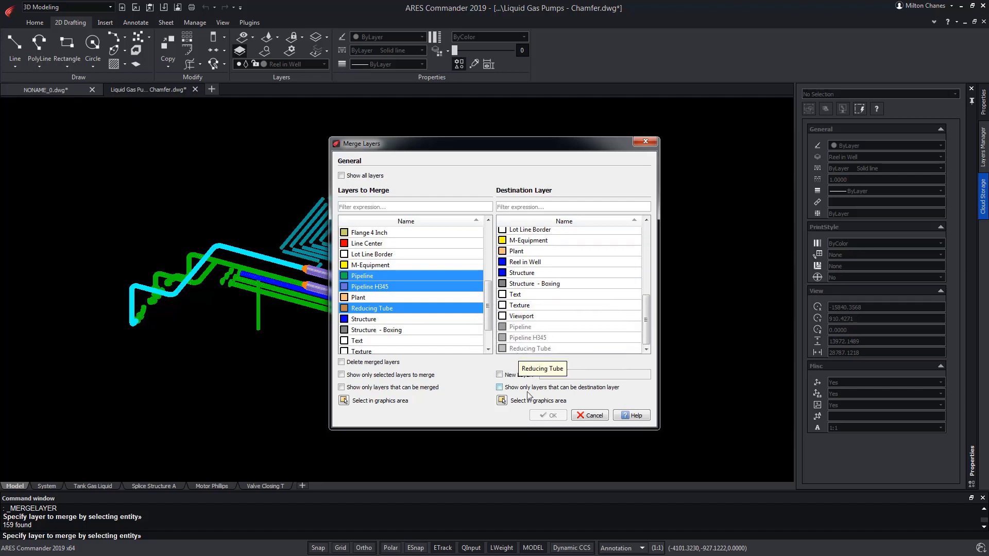
- Merge into a new destination layer named 'Pipeline General'
click(519, 375)
click(578, 375)
text(Pip)
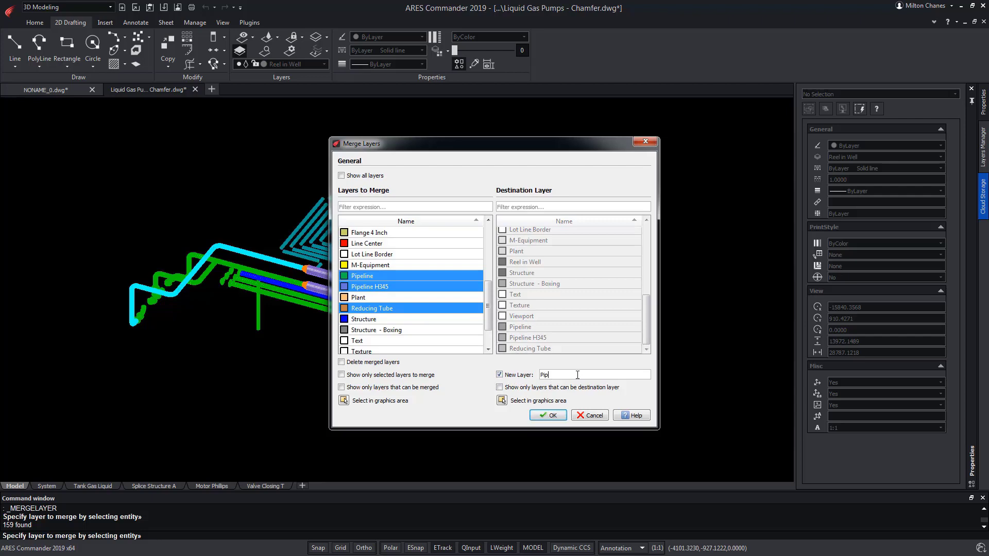
text(eline General)
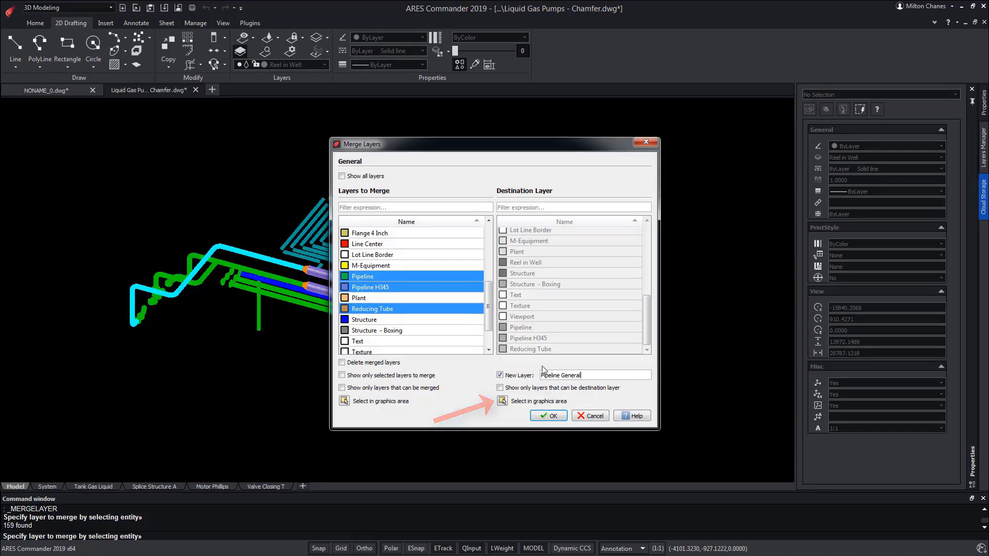
click(549, 416)
click(84, 123)
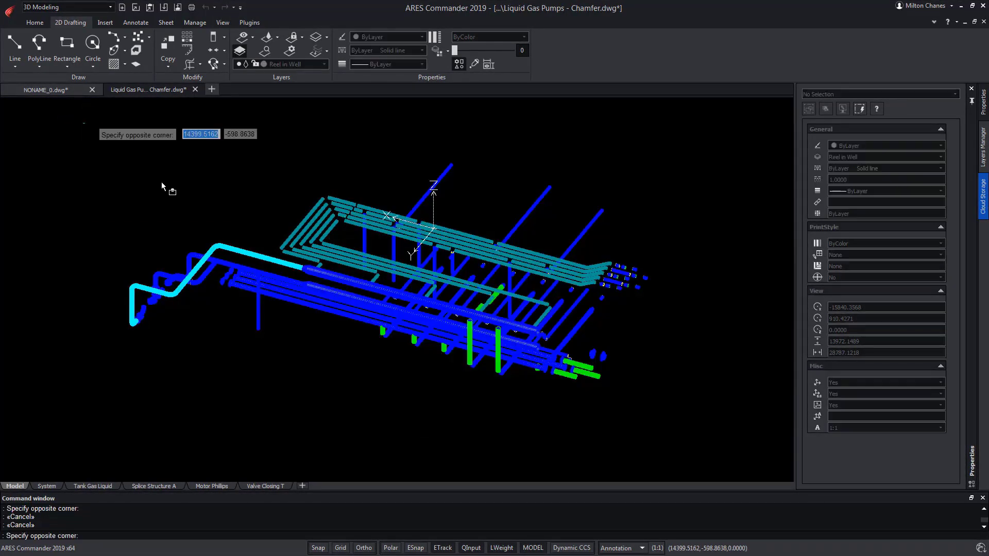
click(710, 443)
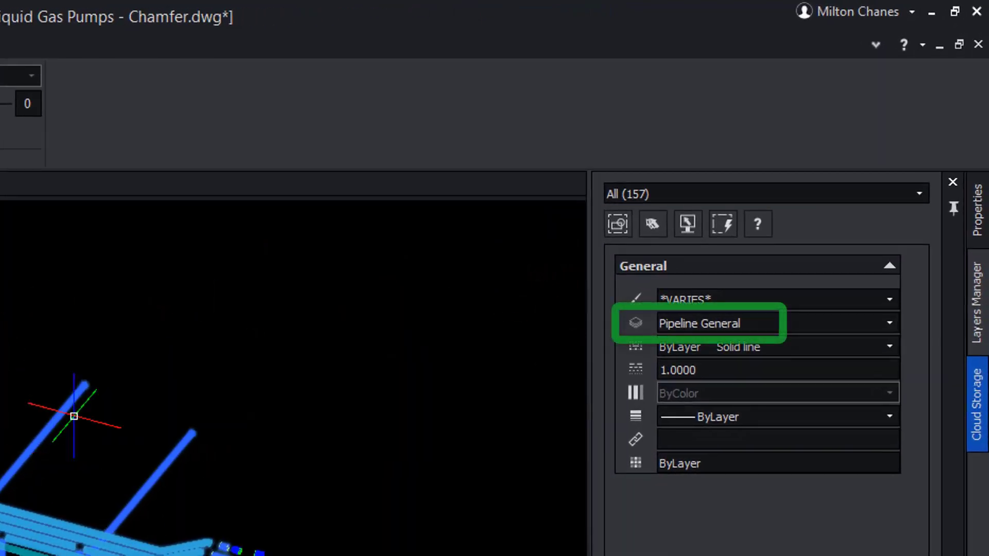
key(Escape)
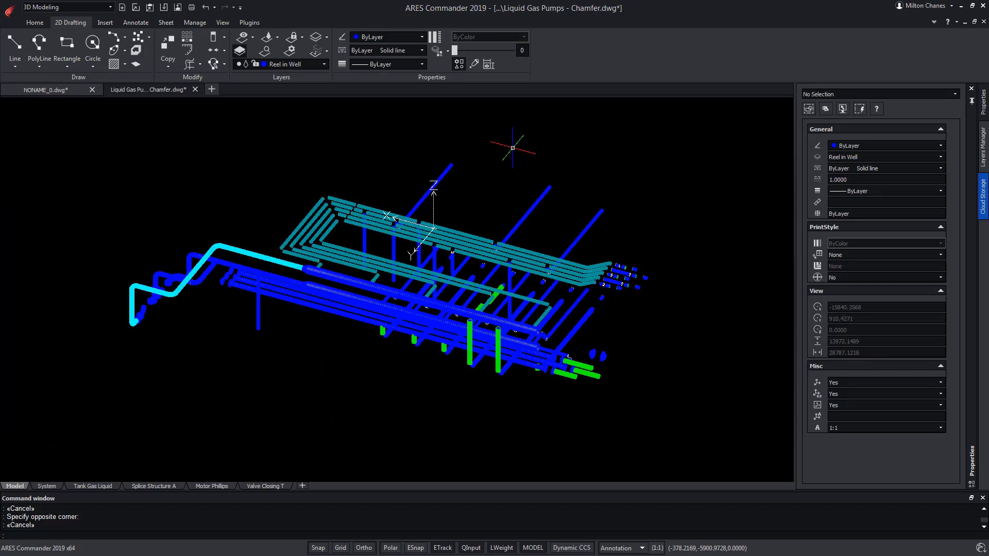
- Purge the unused Pipeline, Pipeline H345 and Reducing Tube layers with PURGE
click(316, 50)
key(Escape)
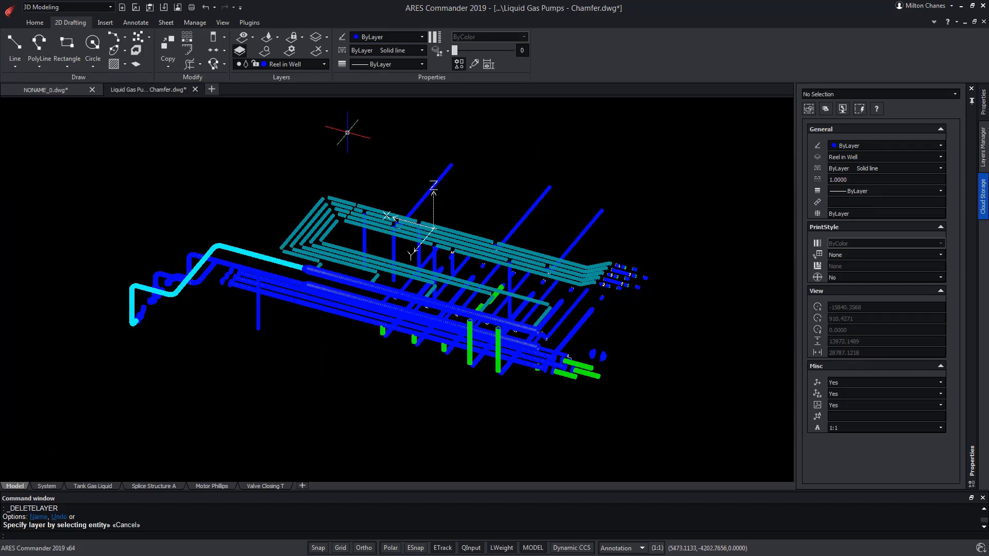
text(PURGE)
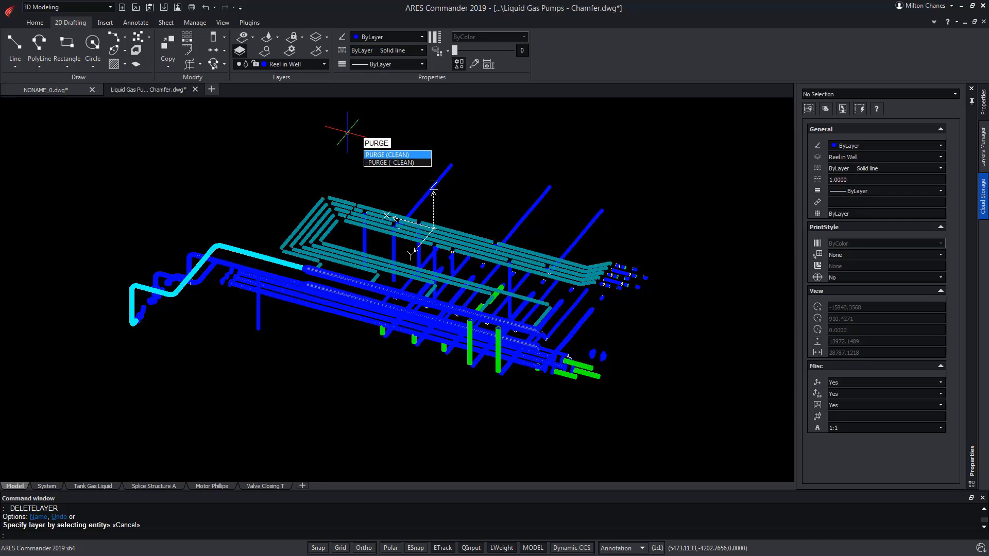
key(Return)
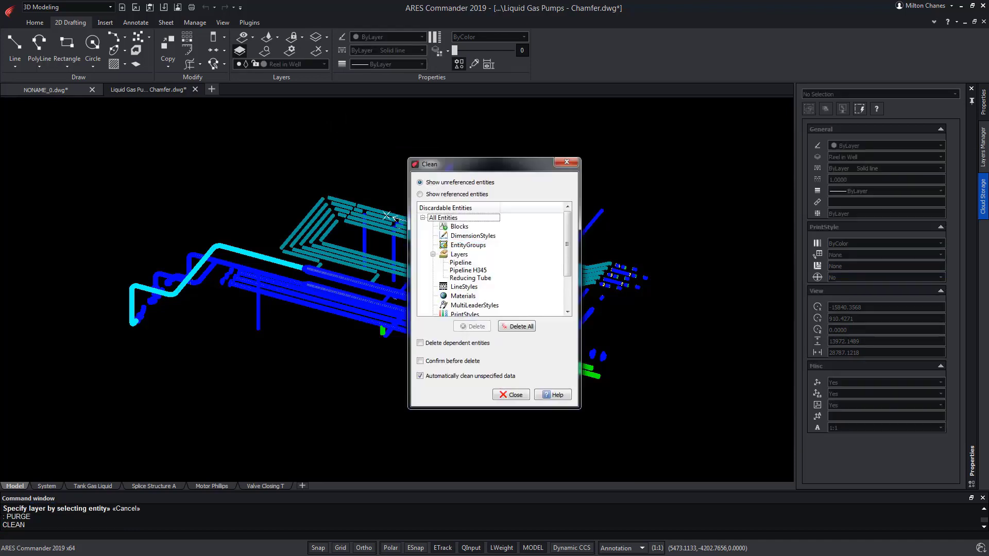
click(469, 279)
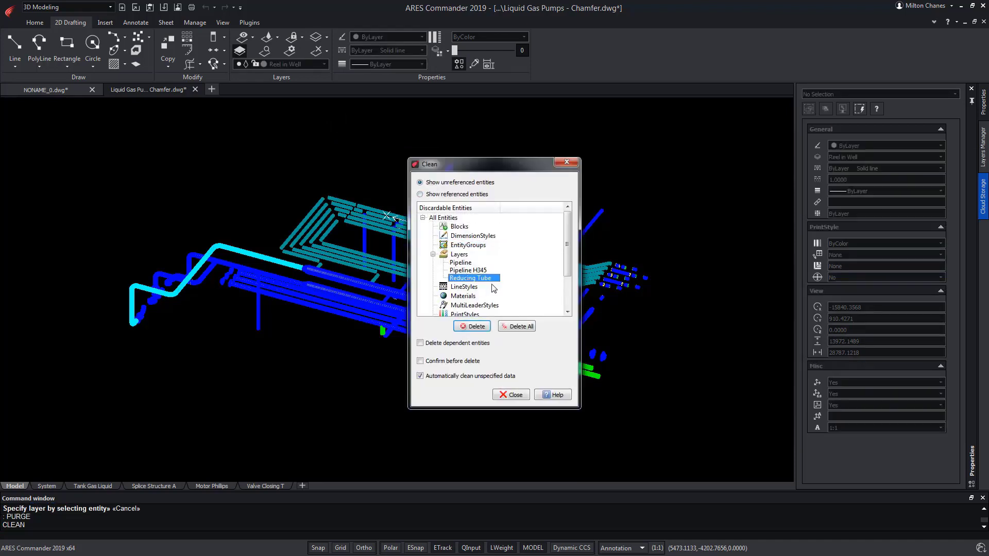
shift+click(462, 263)
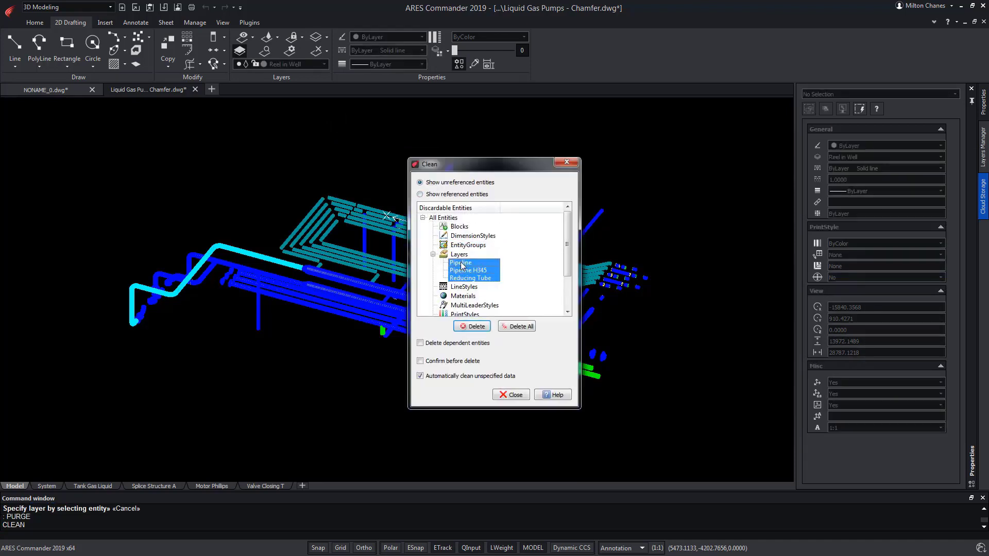
click(477, 327)
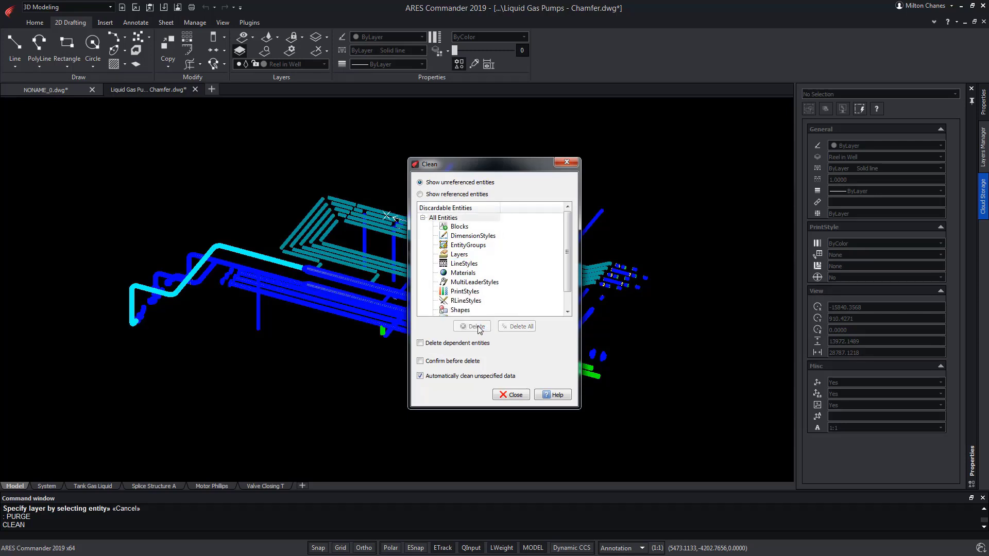
click(519, 396)
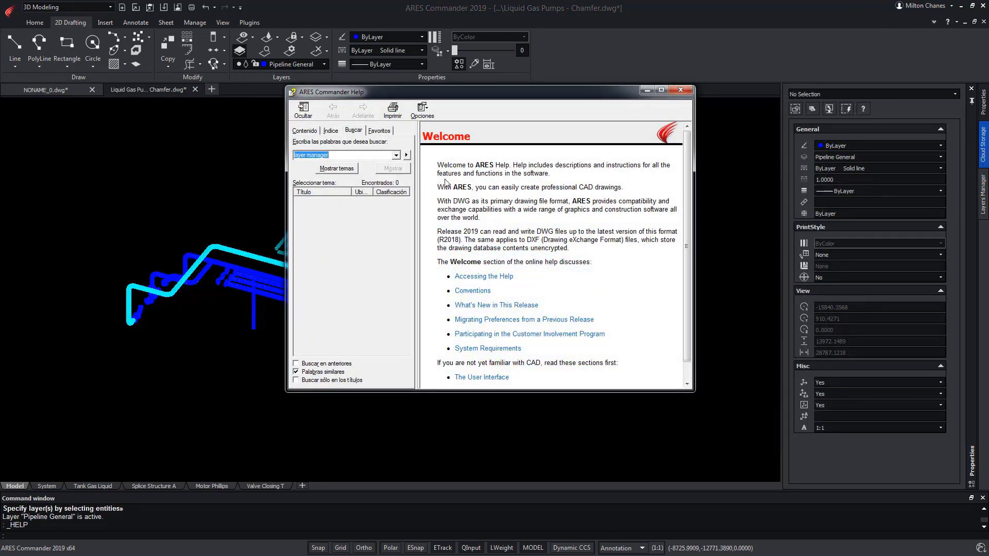
- Search Help for 'layer manager' and open the Managing Layers topic
click(343, 170)
double_click(330, 202)
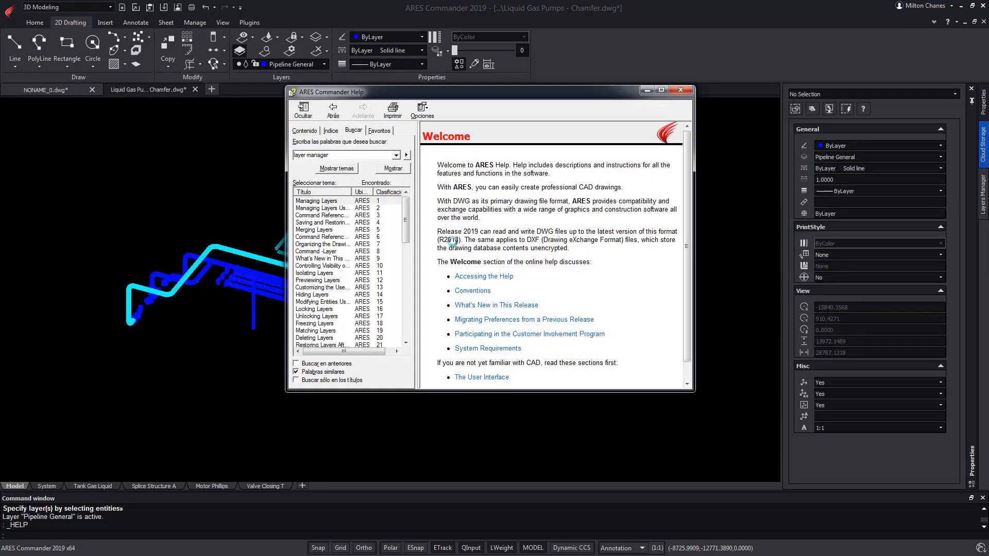